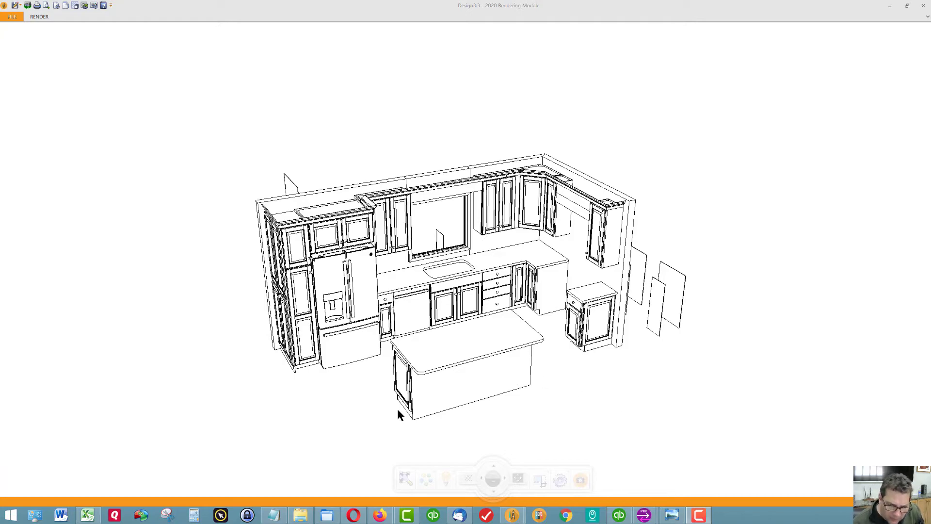
Orbit and tilt the 3D kitchen model, then bring up reference photo IMG_1526.
{"action": "middle_click_drag", "start_coordinate": [396, 409], "coordinate": [337, 433]}
{"action": "scroll", "coordinate": [339, 405], "scroll_direction": "up", "scroll_amount": 2}
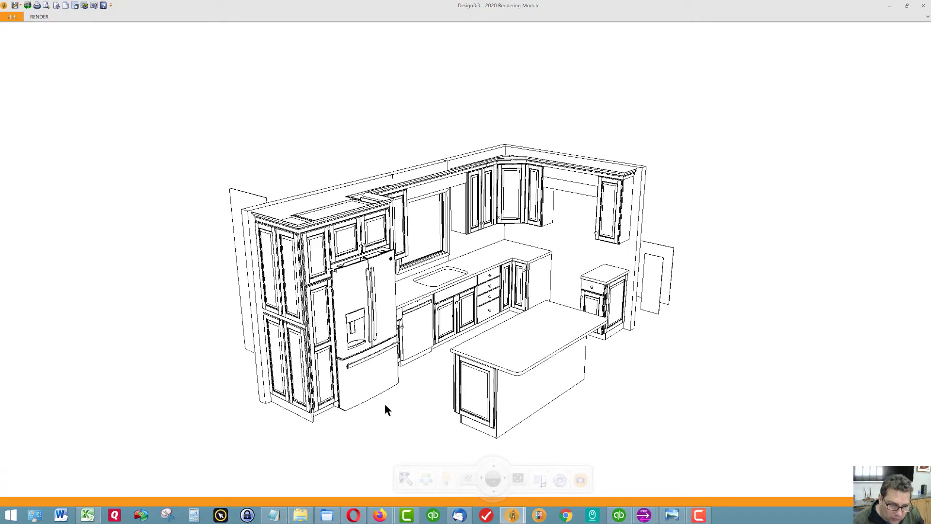
{"action": "middle_click_drag", "start_coordinate": [384, 407], "coordinate": [353, 344]}
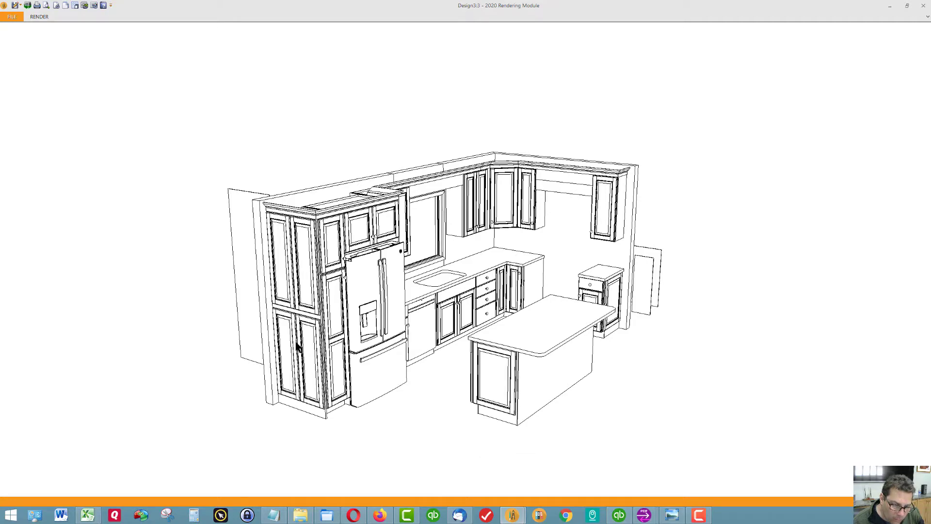
{"action": "middle_click_drag", "start_coordinate": [298, 348], "coordinate": [319, 388]}
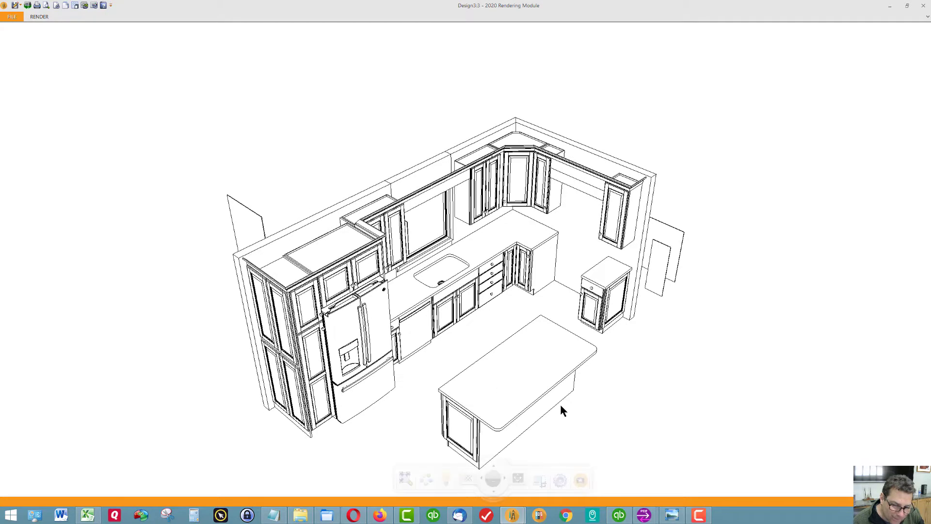
{"action": "left_click", "coordinate": [672, 514]}
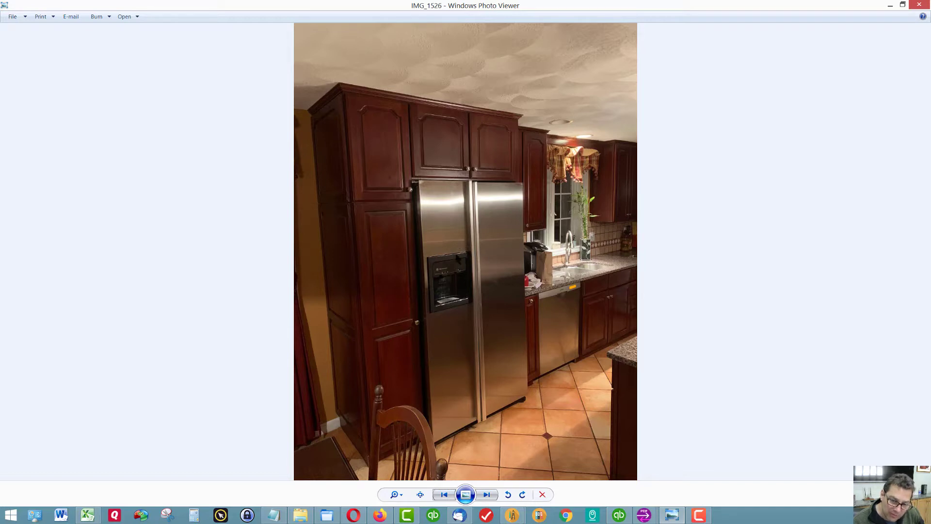
Return to the kitchen floor plan and zoom in on the RW3718 cabinet.
{"action": "mouse_move", "coordinate": [512, 514]}
{"action": "left_click", "coordinate": [505, 486]}
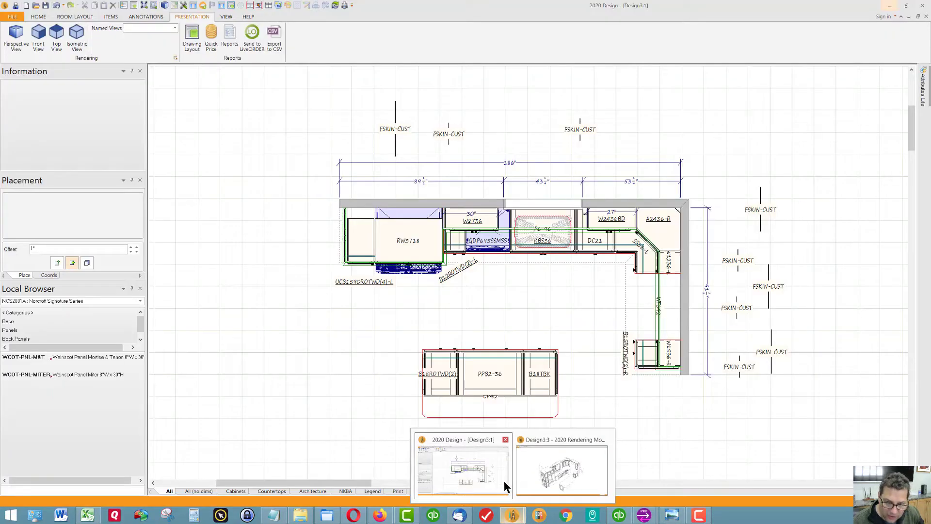
{"action": "scroll", "coordinate": [513, 328], "scroll_direction": "down", "scroll_amount": 1}
{"action": "scroll", "coordinate": [392, 252], "scroll_direction": "up", "scroll_amount": 4}
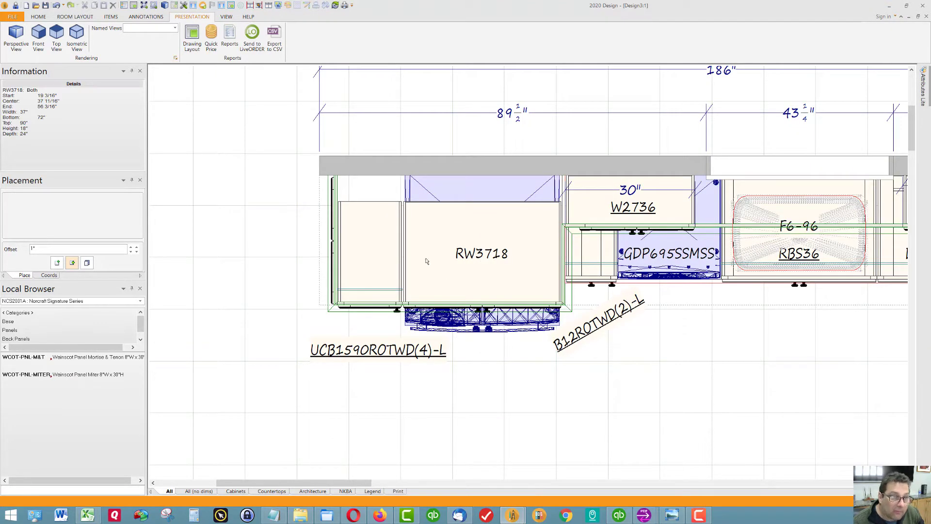
Add a 29 13/16" Line to Line dimension across RW3718.
{"action": "left_click", "coordinate": [130, 17]}
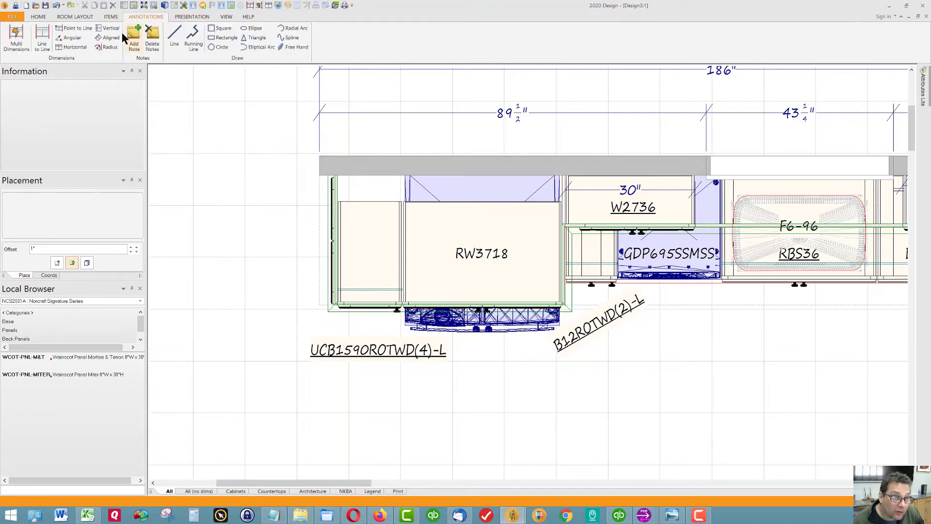
{"action": "left_click", "coordinate": [43, 40]}
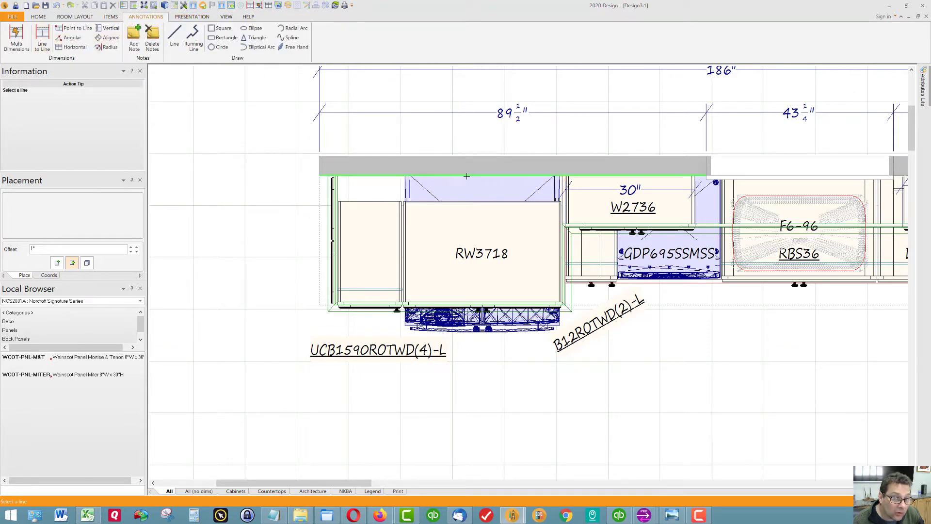
{"action": "left_click", "coordinate": [433, 305]}
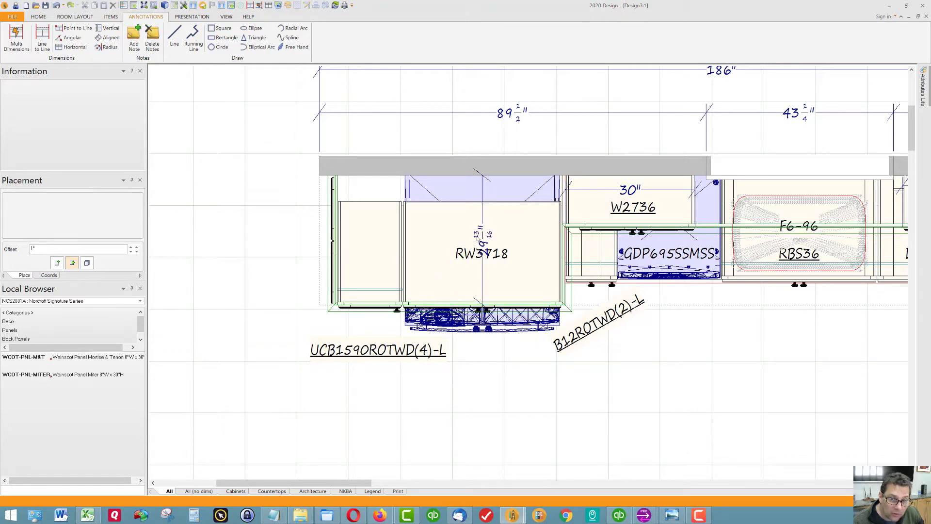
{"action": "left_click", "coordinate": [439, 240]}
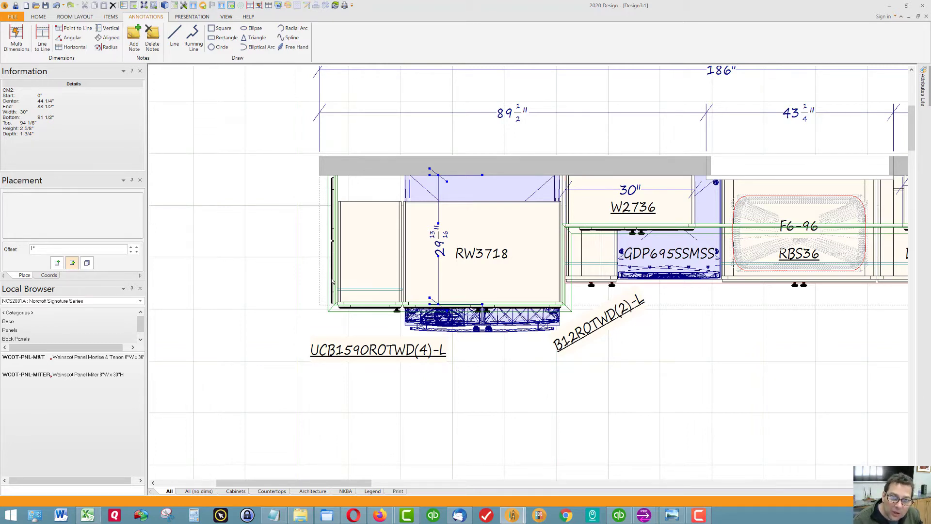
{"action": "left_click", "coordinate": [494, 413]}
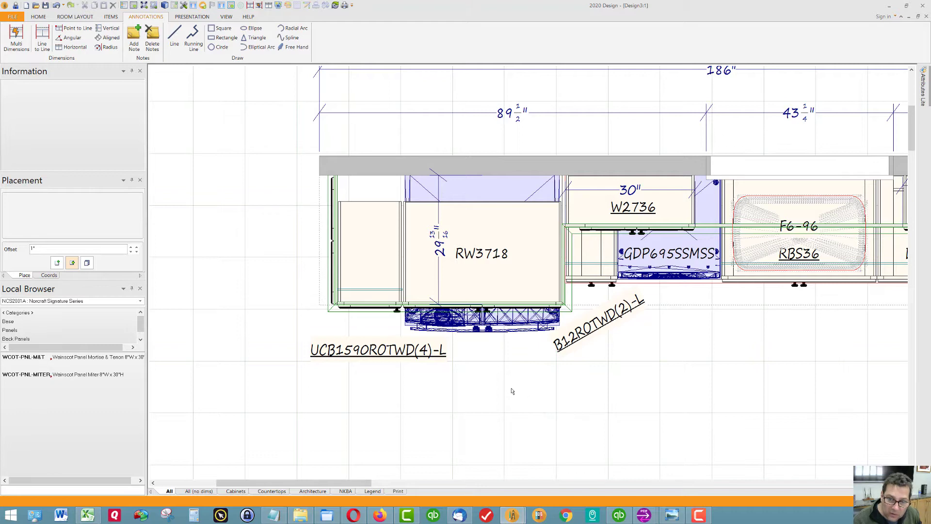
{"action": "scroll", "coordinate": [440, 357], "scroll_direction": "down", "scroll_amount": 1}
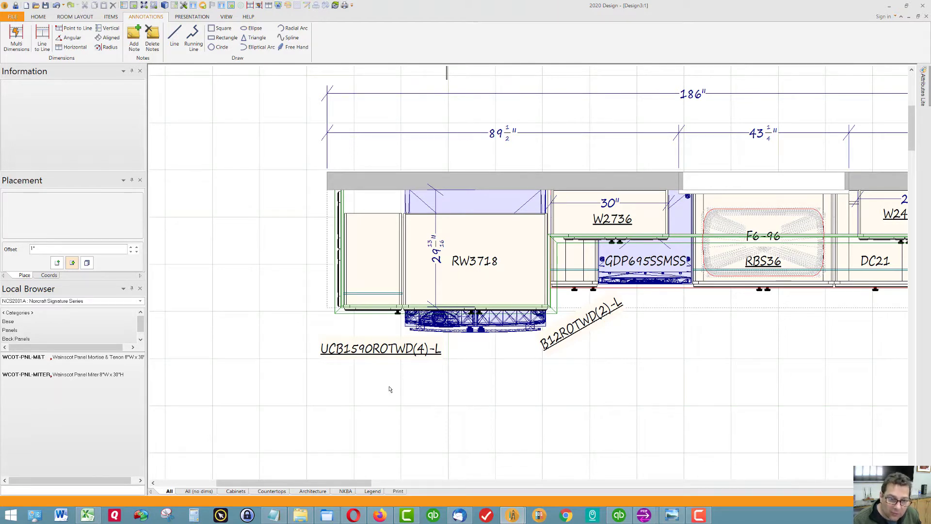
{"action": "left_click", "coordinate": [374, 273]}
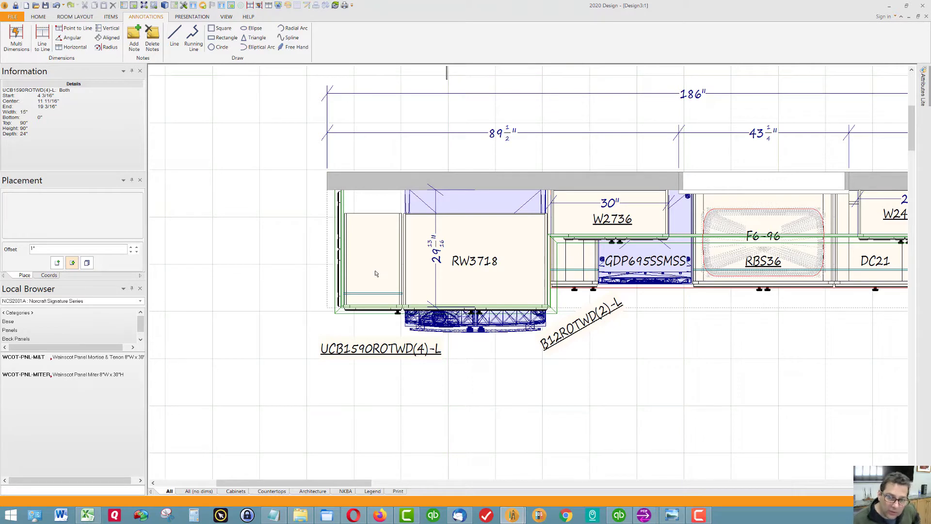
{"action": "left_click", "coordinate": [527, 368]}
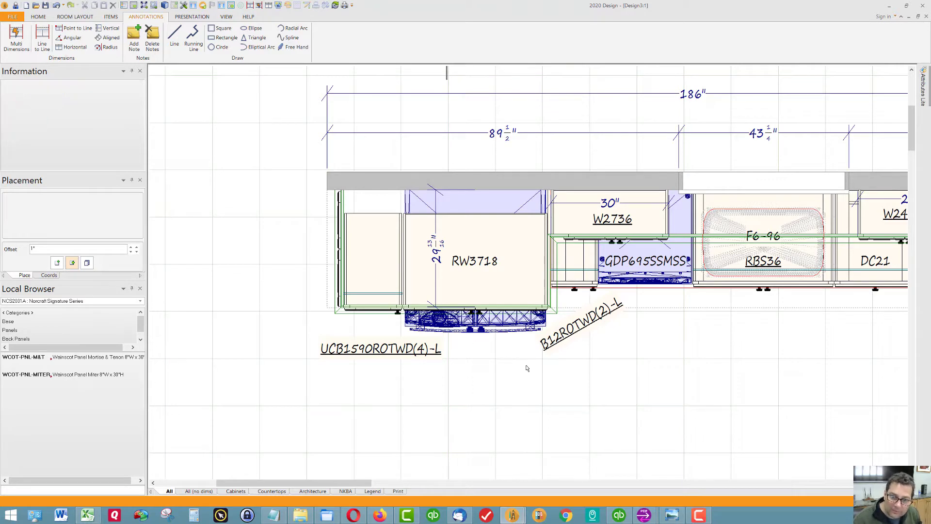
{"action": "double_click", "coordinate": [588, 260]}
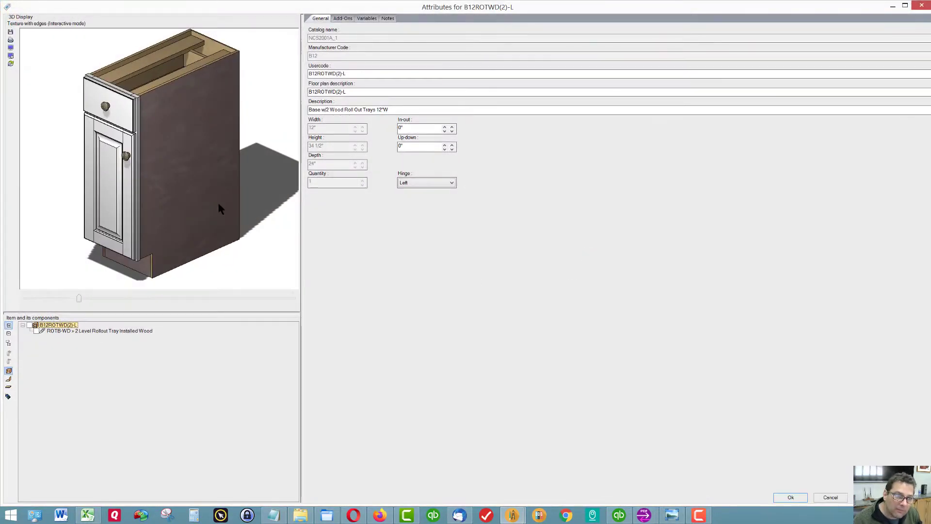
{"action": "left_click", "coordinate": [218, 200]}
{"action": "left_click", "coordinate": [206, 196]}
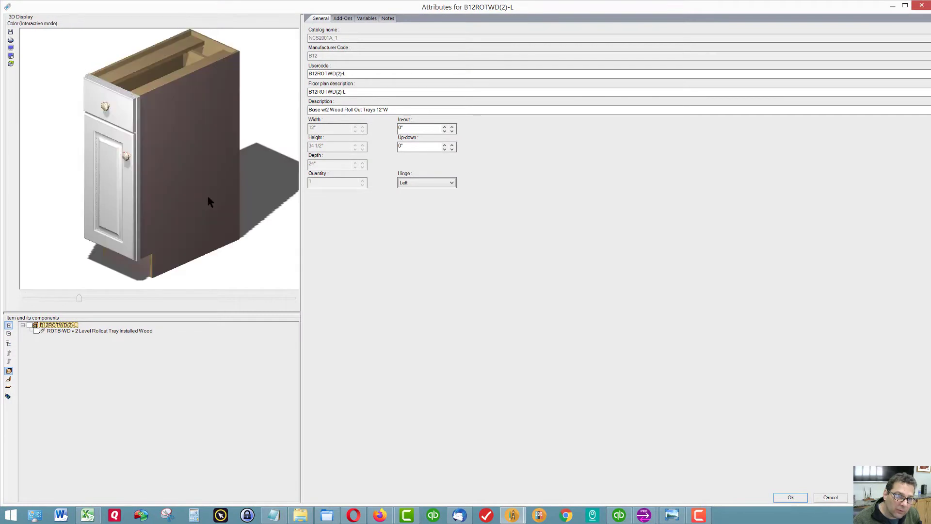
{"action": "left_click", "coordinate": [205, 194]}
{"action": "left_click", "coordinate": [205, 193]}
{"action": "left_click", "coordinate": [203, 193]}
{"action": "left_click", "coordinate": [202, 193]}
{"action": "left_click_drag", "start_coordinate": [165, 224], "coordinate": [214, 196]}
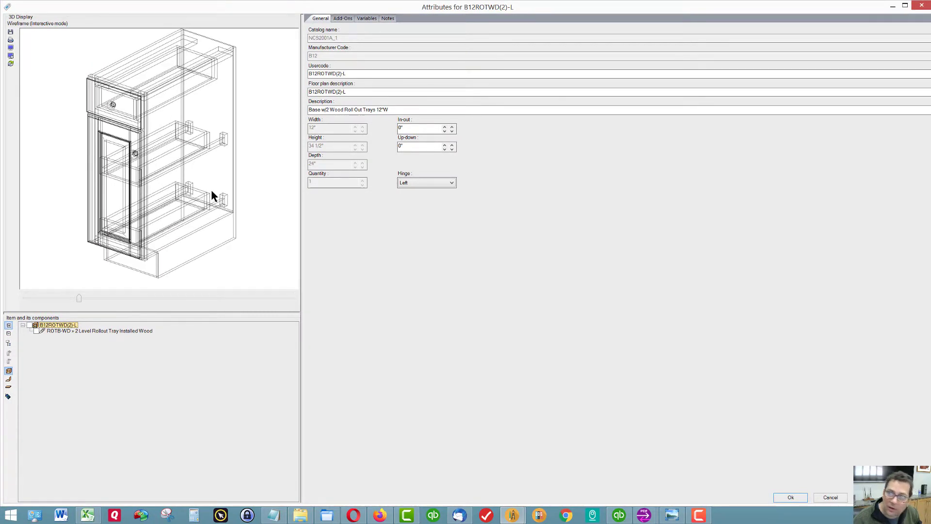
{"action": "left_click", "coordinate": [920, 9]}
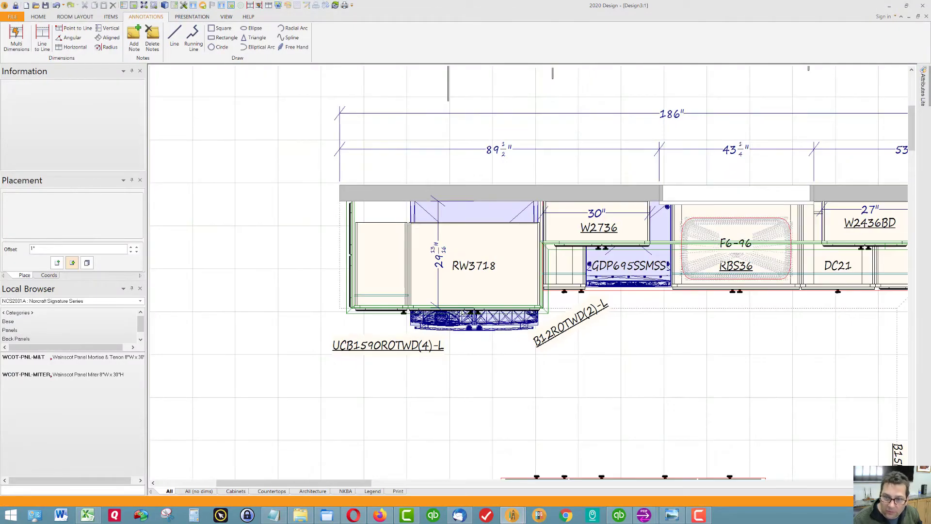
Adjust placement of island cabinets B18ROTWD(2)-R, B18TBK and PPB2-36.
{"action": "scroll", "coordinate": [462, 313], "scroll_direction": "down", "scroll_amount": 5}
{"action": "scroll", "coordinate": [747, 403], "scroll_direction": "up", "scroll_amount": 2}
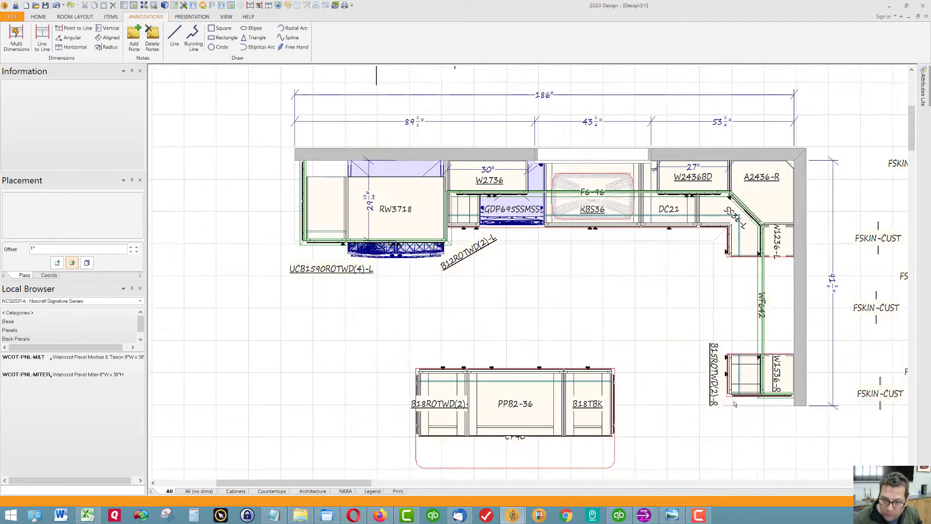
{"action": "scroll", "coordinate": [748, 403], "scroll_direction": "up", "scroll_amount": 2}
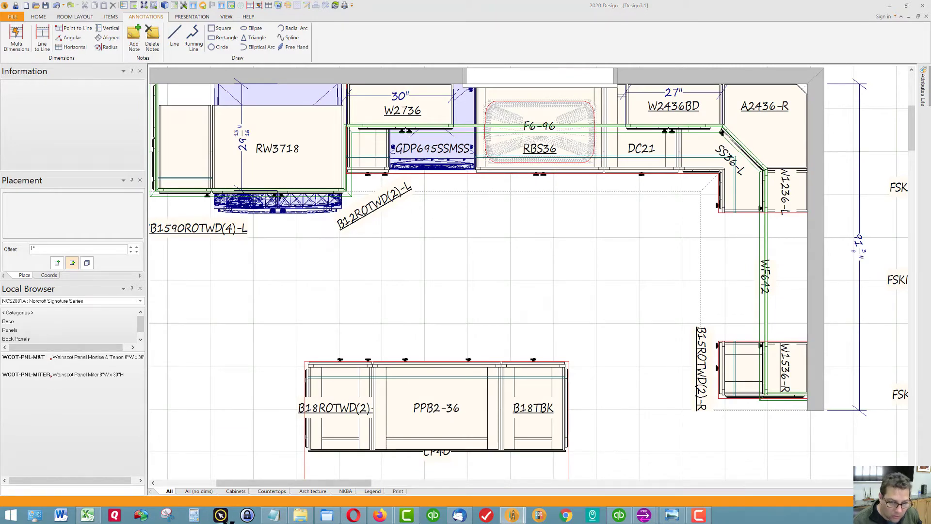
{"action": "key", "text": "F8"}
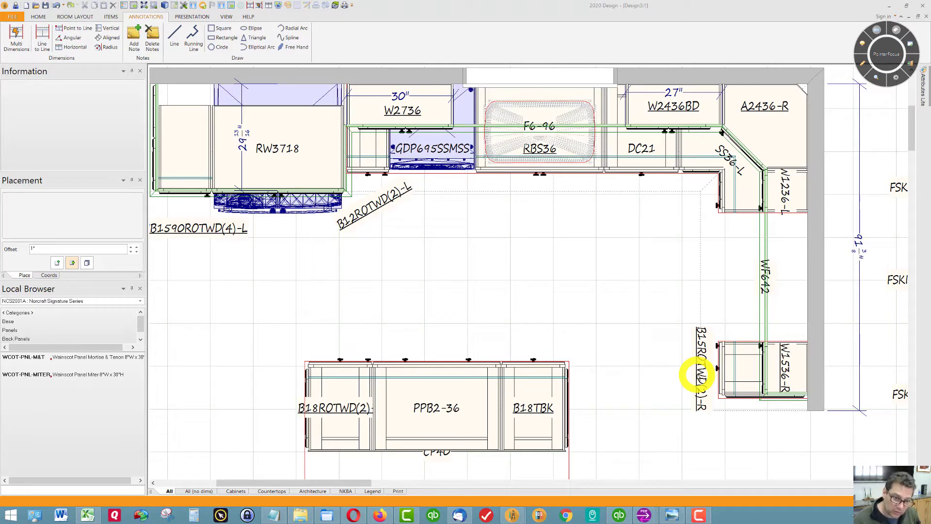
{"action": "scroll", "coordinate": [623, 280], "scroll_direction": "down", "scroll_amount": 1}
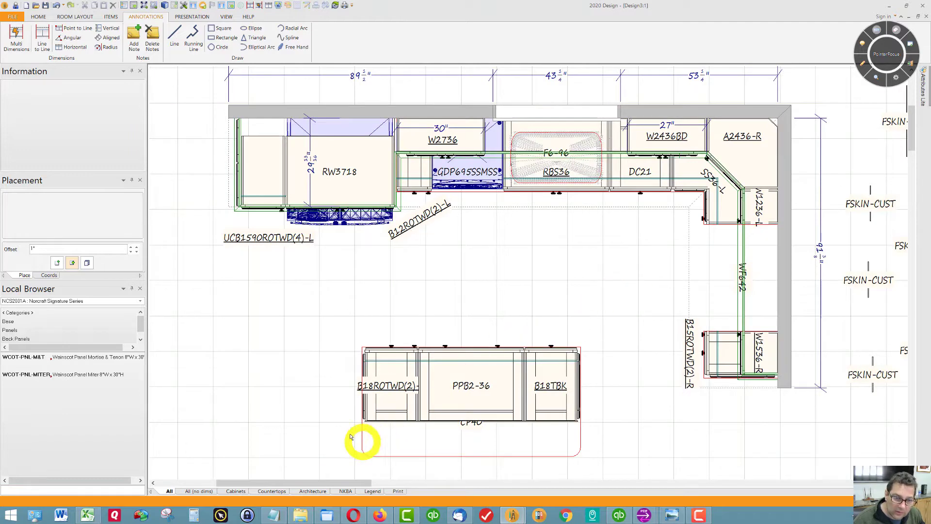
{"action": "scroll", "coordinate": [361, 427], "scroll_direction": "up", "scroll_amount": 1}
{"action": "left_click", "coordinate": [405, 382]}
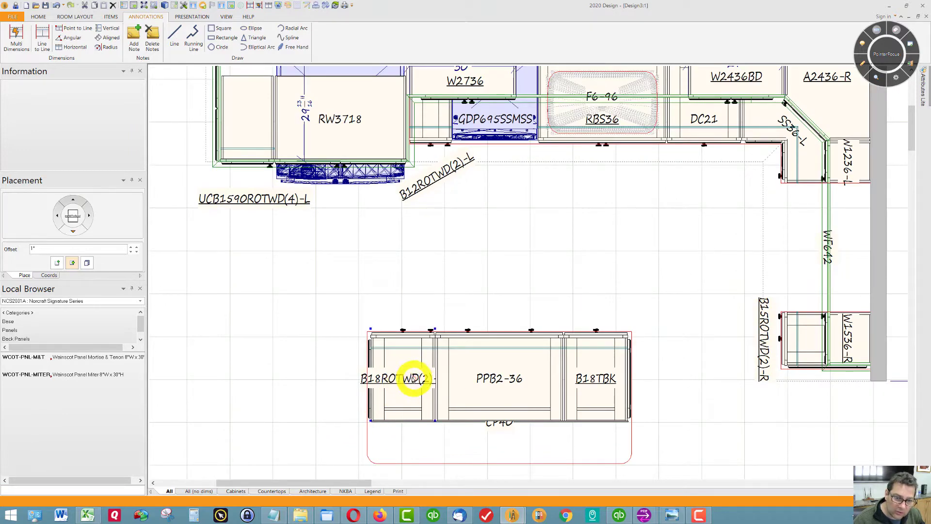
{"action": "left_click_drag", "start_coordinate": [401, 366], "coordinate": [395, 389]}
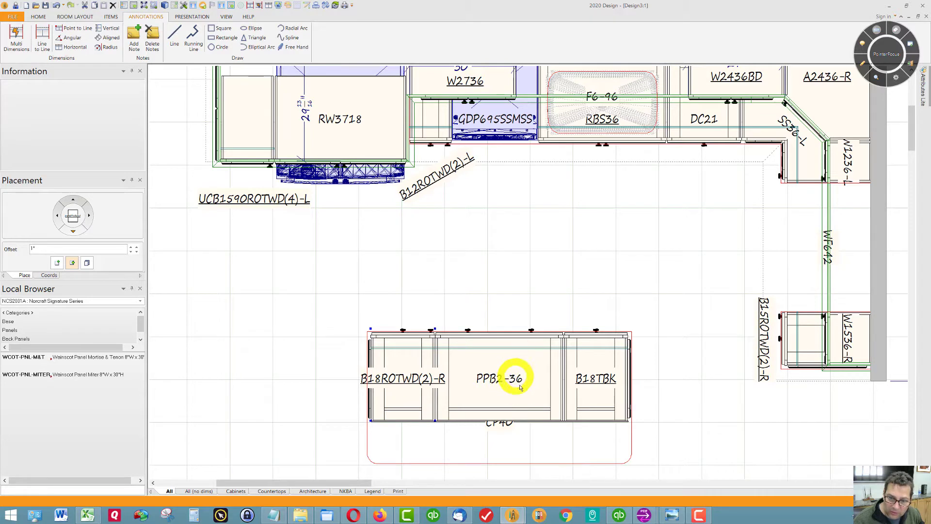
{"action": "mouse_move", "coordinate": [596, 373]}
{"action": "left_mouse_down"}
{"action": "mouse_move", "coordinate": [598, 353]}
{"action": "mouse_move", "coordinate": [593, 382]}
{"action": "left_mouse_up"}
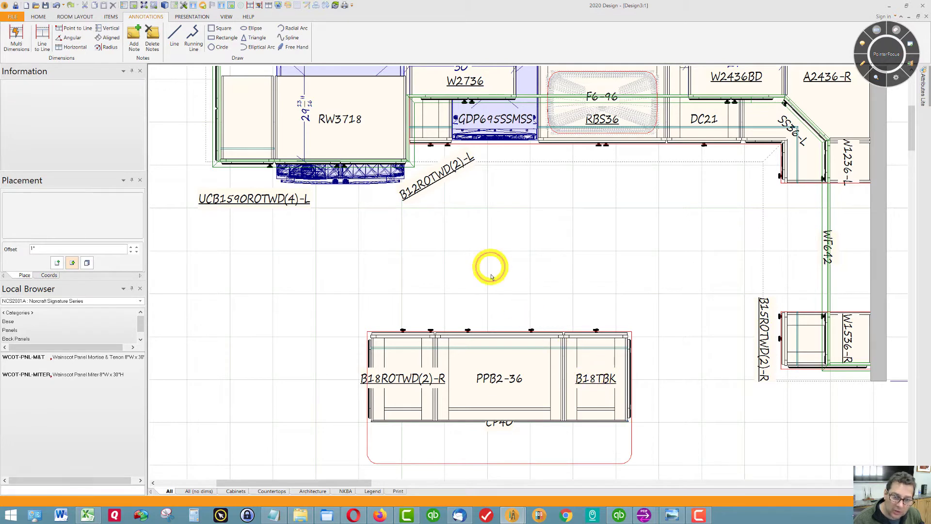
{"action": "mouse_move", "coordinate": [516, 380]}
{"action": "left_mouse_down"}
{"action": "mouse_move", "coordinate": [514, 366]}
{"action": "mouse_move", "coordinate": [515, 379]}
{"action": "left_mouse_up"}
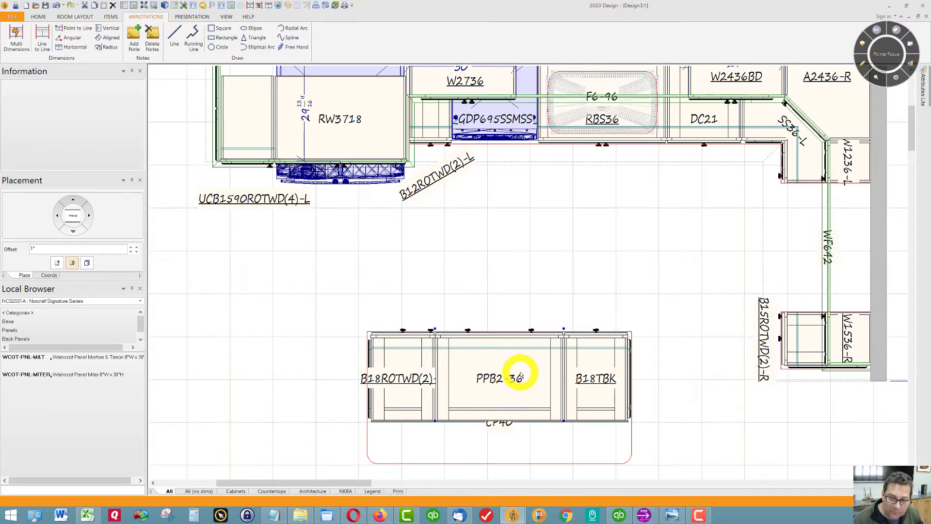
Confirm in PPB2-36's Attributes that it is a 36"W 2 Drawer Pots & Pans Base.
{"action": "left_click", "coordinate": [515, 396]}
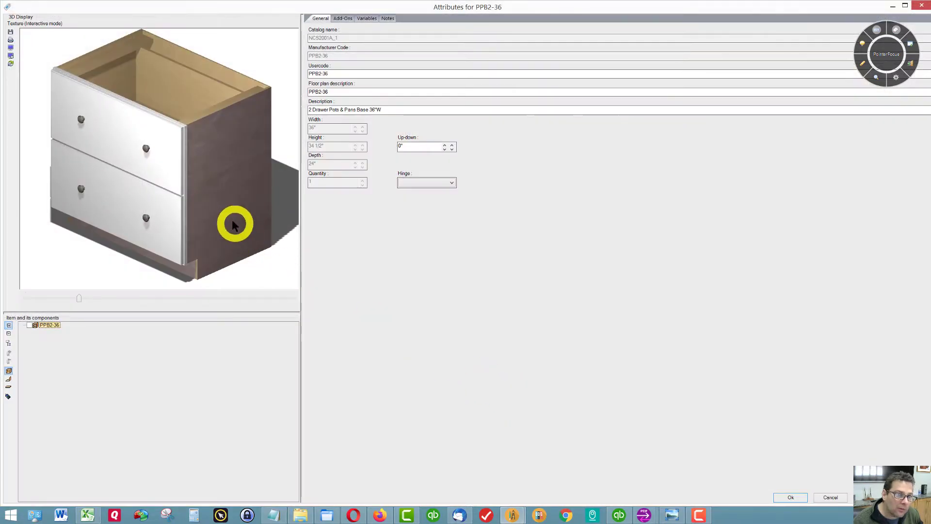
{"action": "left_click_drag", "start_coordinate": [233, 223], "coordinate": [241, 218]}
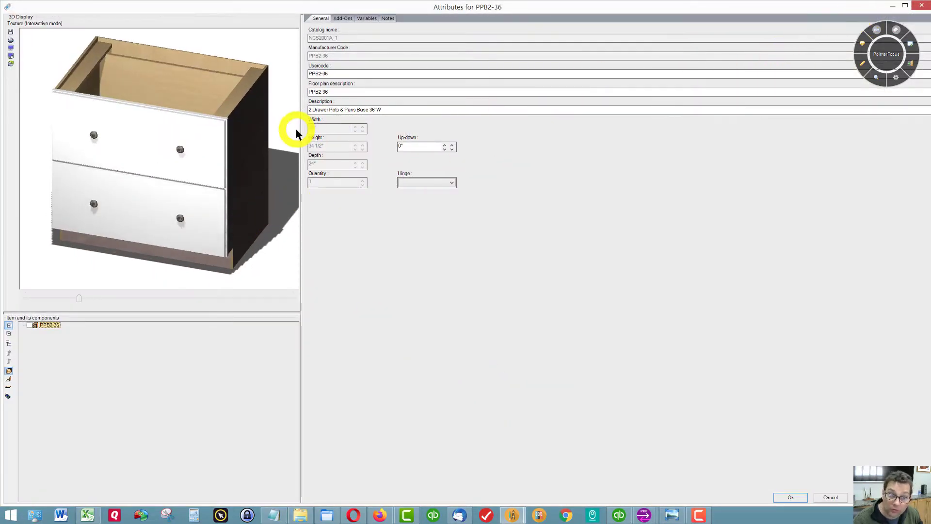
{"action": "left_click", "coordinate": [921, 5]}
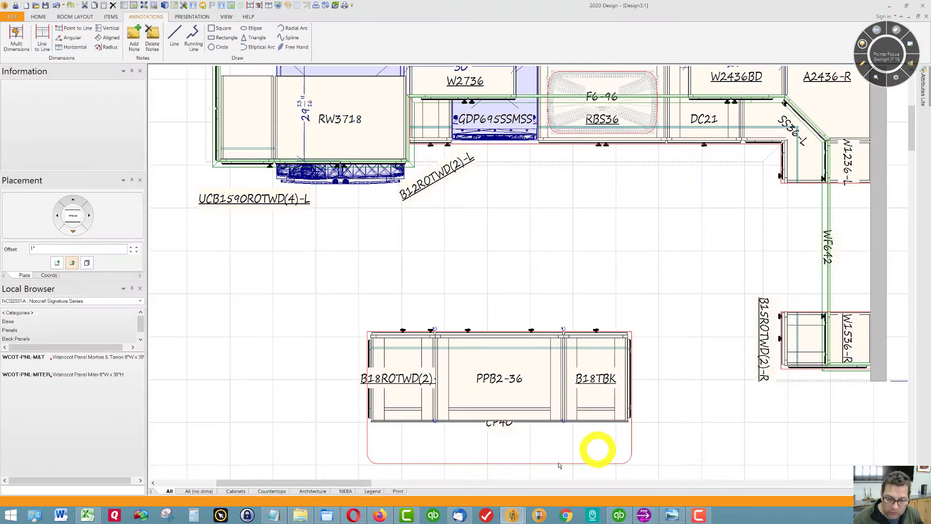
Orbit the 3D kitchen around the sink wall and island, top-down and angled overview.
{"action": "mouse_move", "coordinate": [512, 513]}
{"action": "left_click", "coordinate": [551, 482]}
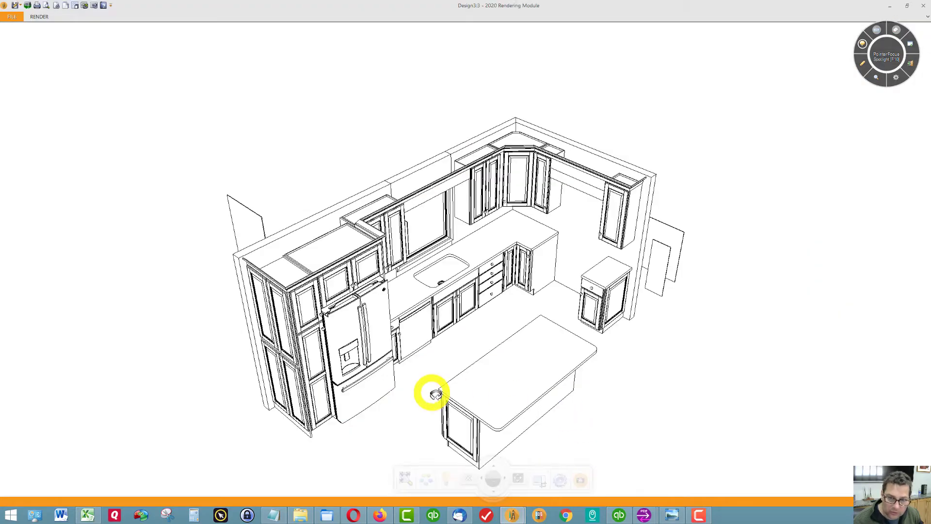
{"action": "left_click_drag", "start_coordinate": [437, 394], "coordinate": [283, 259]}
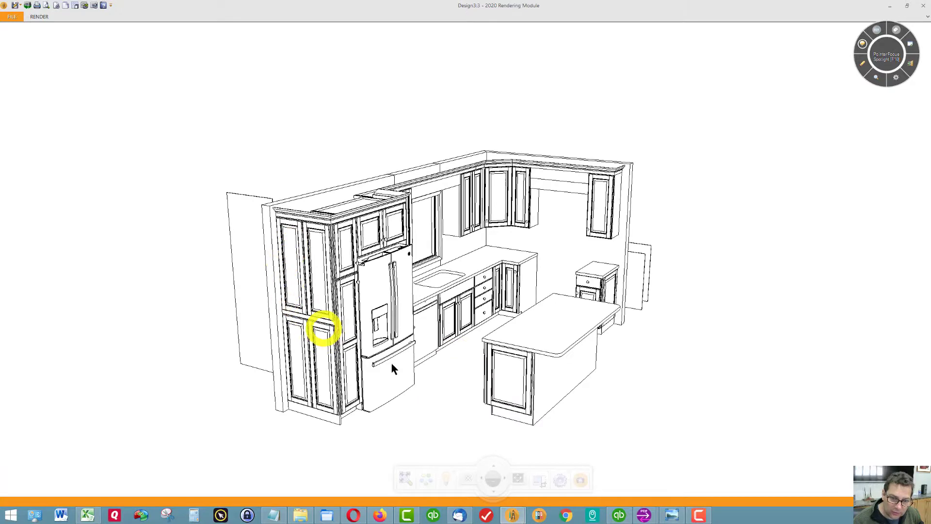
{"action": "left_click_drag", "start_coordinate": [404, 374], "coordinate": [407, 375]}
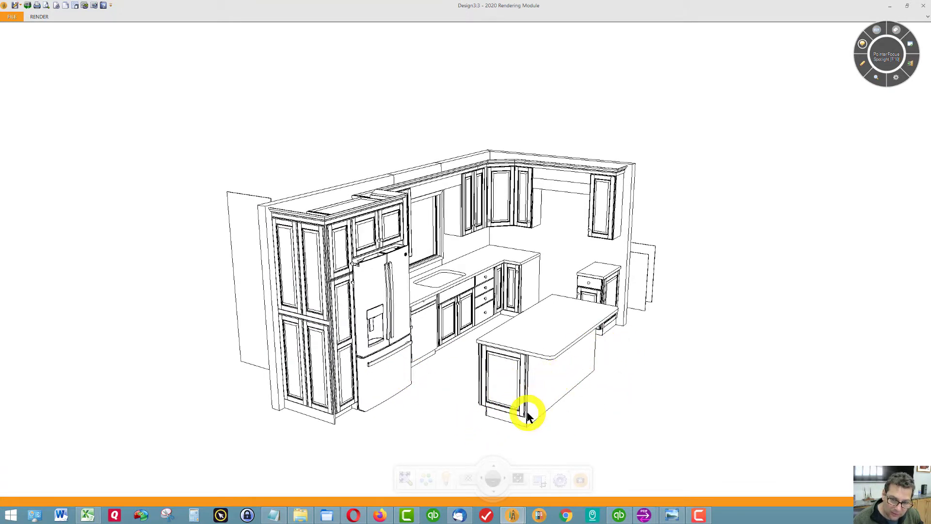
{"action": "left_click_drag", "start_coordinate": [502, 375], "coordinate": [424, 395]}
{"action": "left_click_drag", "start_coordinate": [432, 434], "coordinate": [571, 372]}
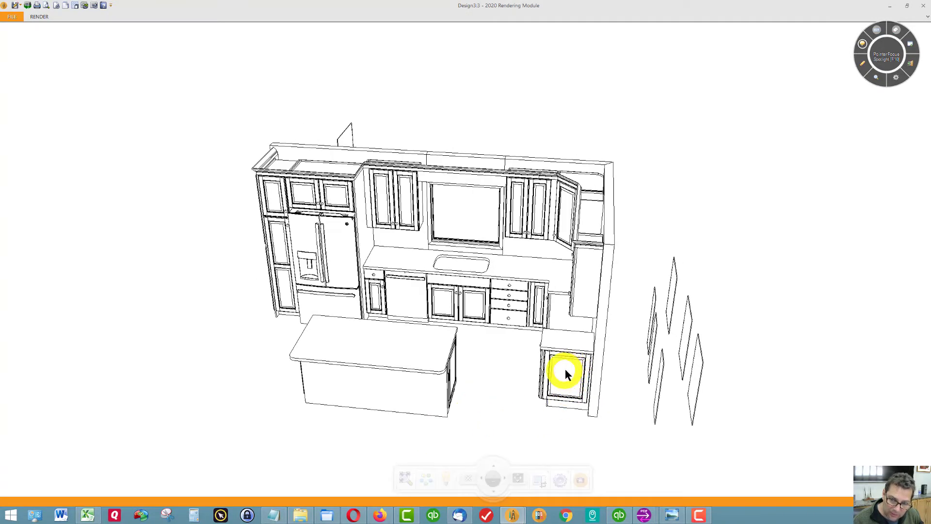
{"action": "left_click_drag", "start_coordinate": [548, 410], "coordinate": [516, 208]}
{"action": "scroll", "coordinate": [516, 194], "scroll_direction": "up", "scroll_amount": 5}
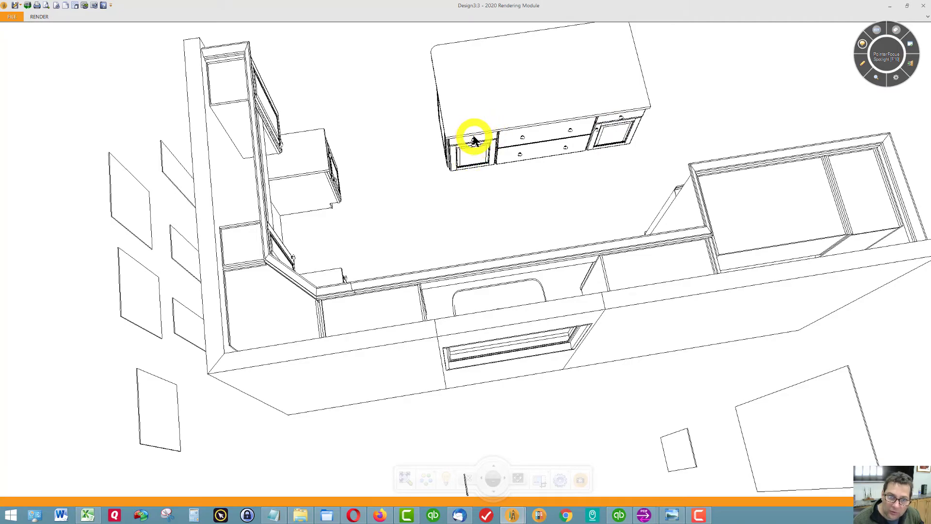
{"action": "middle_click_drag", "start_coordinate": [474, 141], "coordinate": [491, 302]}
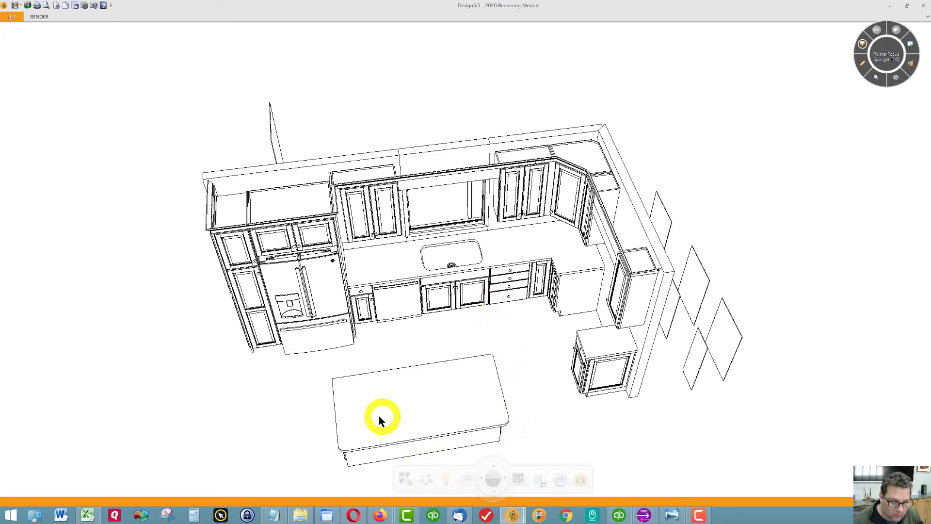
Highlight the $16,300 amount in the Norcraft Cabinetry Notepad note, then deselect.
{"action": "left_click", "coordinate": [274, 515]}
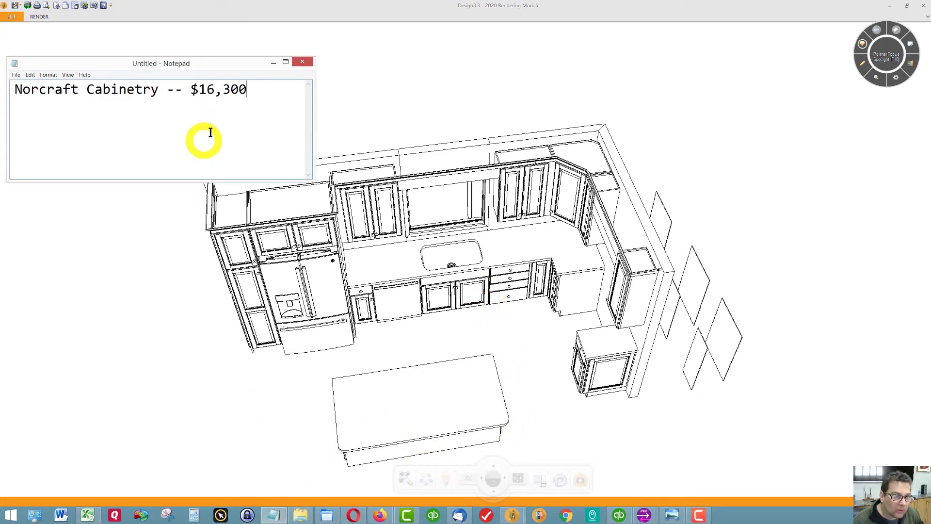
{"action": "left_click_drag", "start_coordinate": [261, 94], "coordinate": [210, 136]}
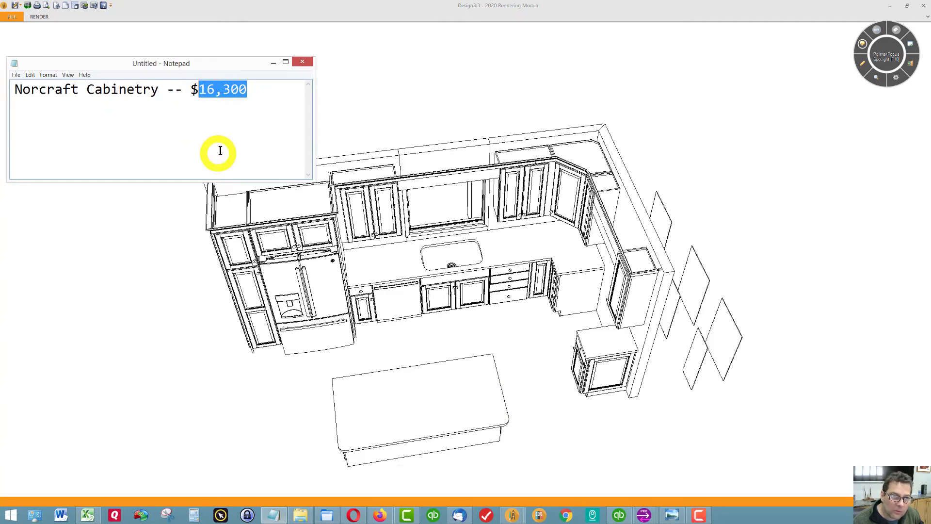
{"action": "left_click", "coordinate": [252, 128]}
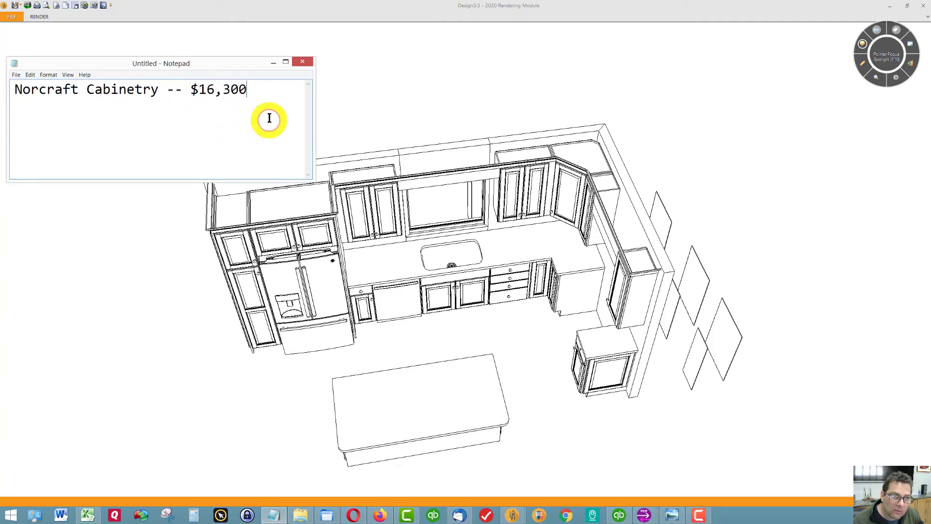
{"action": "left_click", "coordinate": [404, 94]}
{"action": "left_click_drag", "start_coordinate": [416, 131], "coordinate": [410, 291]}
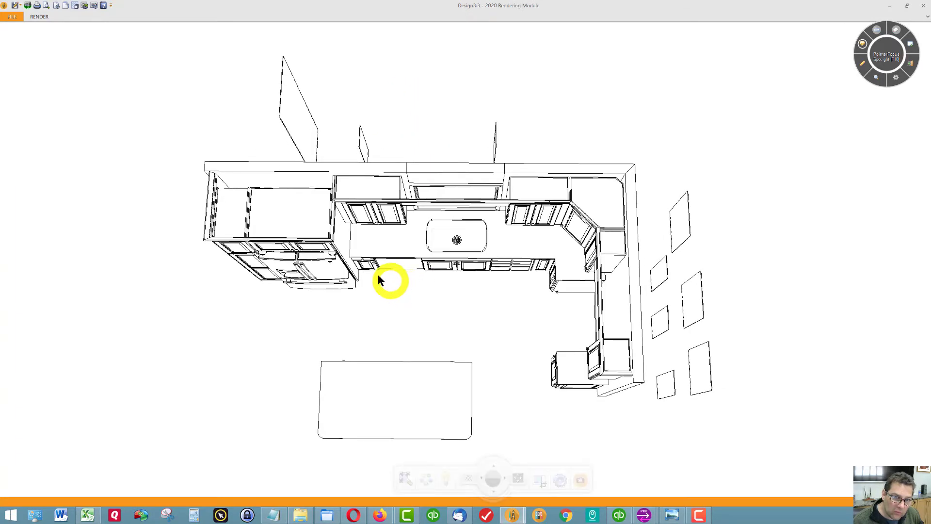
{"action": "scroll", "coordinate": [289, 264], "scroll_direction": "up", "scroll_amount": 3}
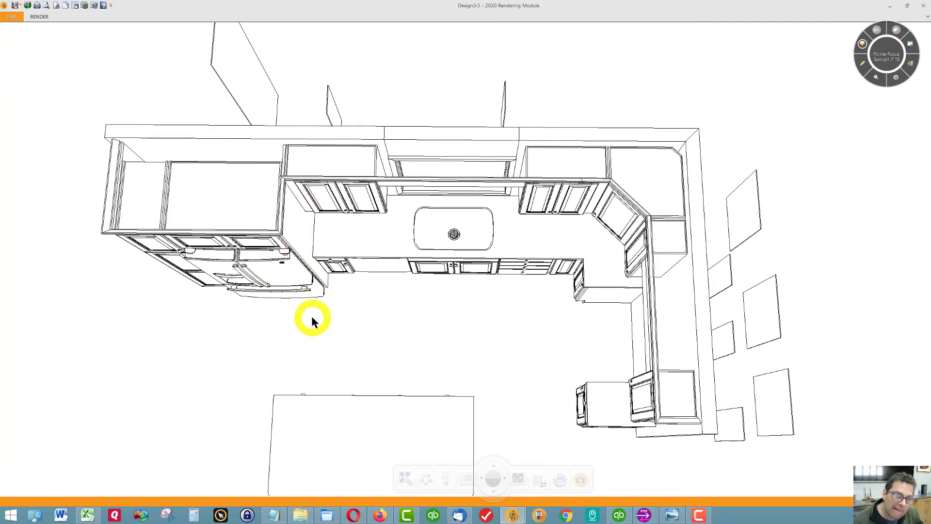
{"action": "middle_click_drag", "start_coordinate": [308, 314], "coordinate": [291, 264]}
{"action": "scroll", "coordinate": [312, 235], "scroll_direction": "up", "scroll_amount": 6}
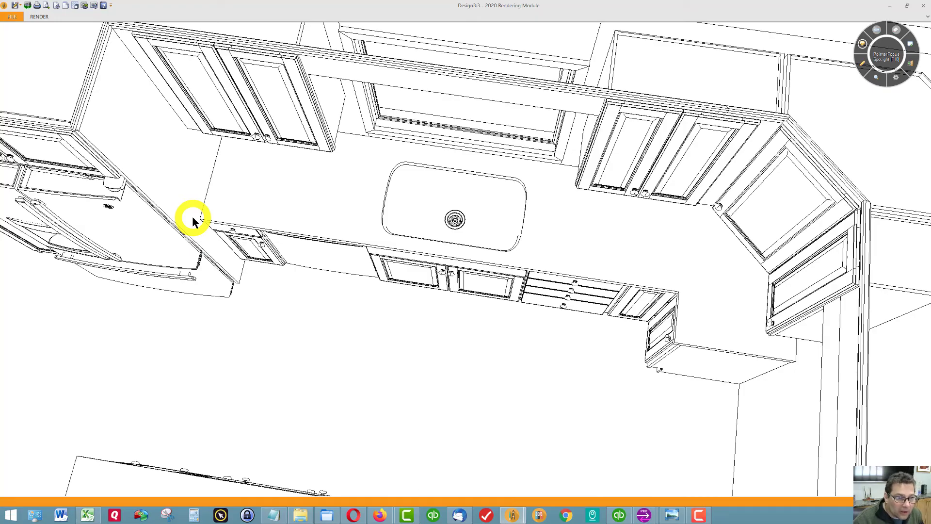
{"action": "left_click_drag", "start_coordinate": [199, 160], "coordinate": [171, 231]}
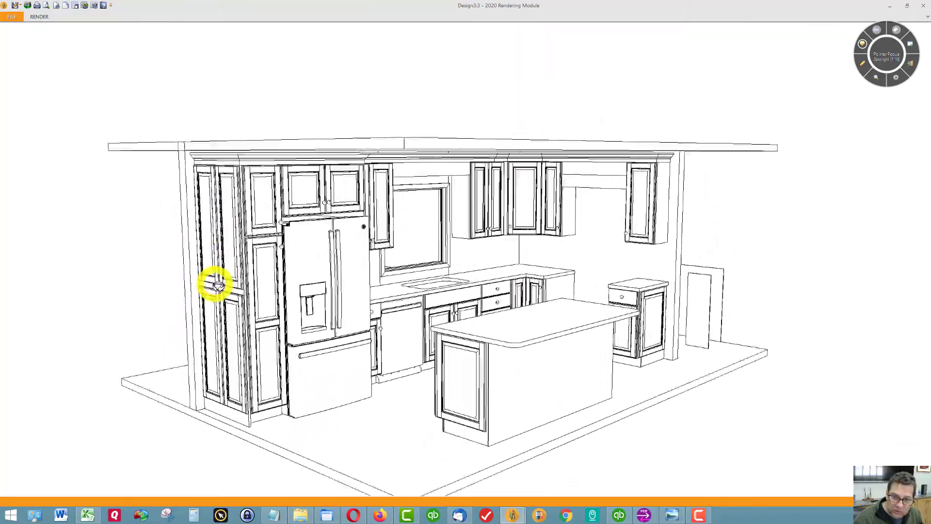